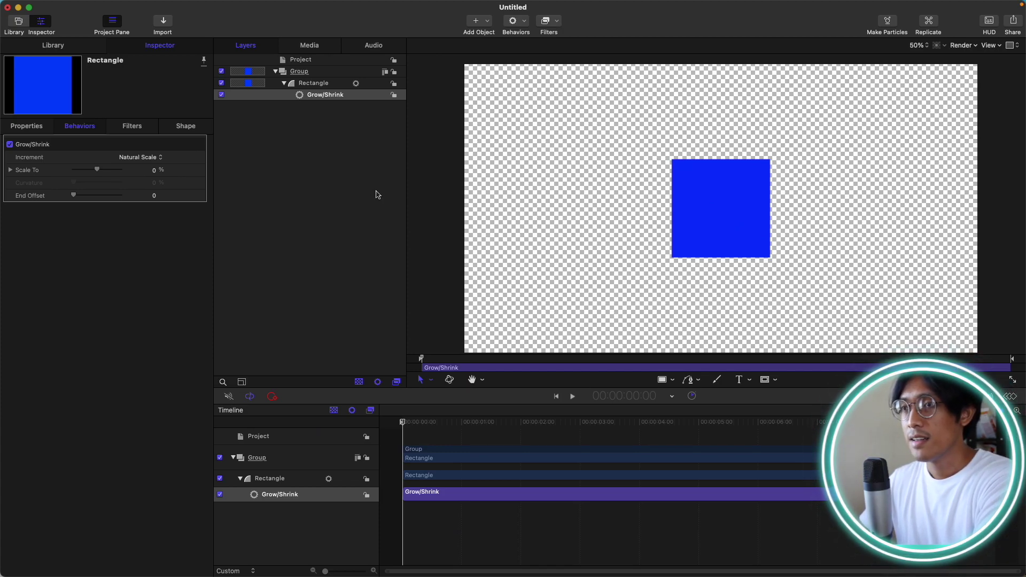
Browse the toolbar's Behaviors list, then dismiss it without adding anything.
click(507, 33)
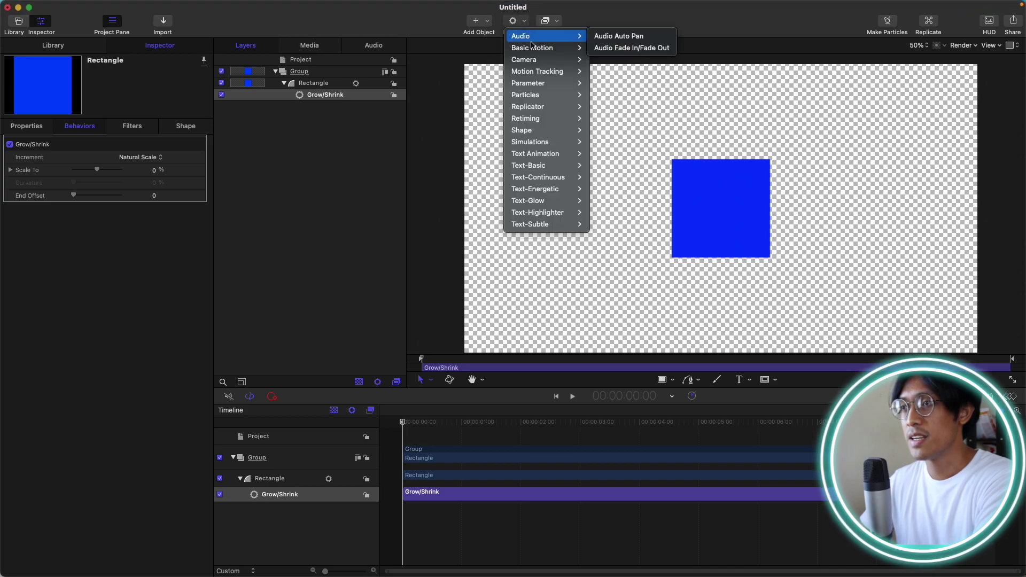
mouse_move(533, 49)
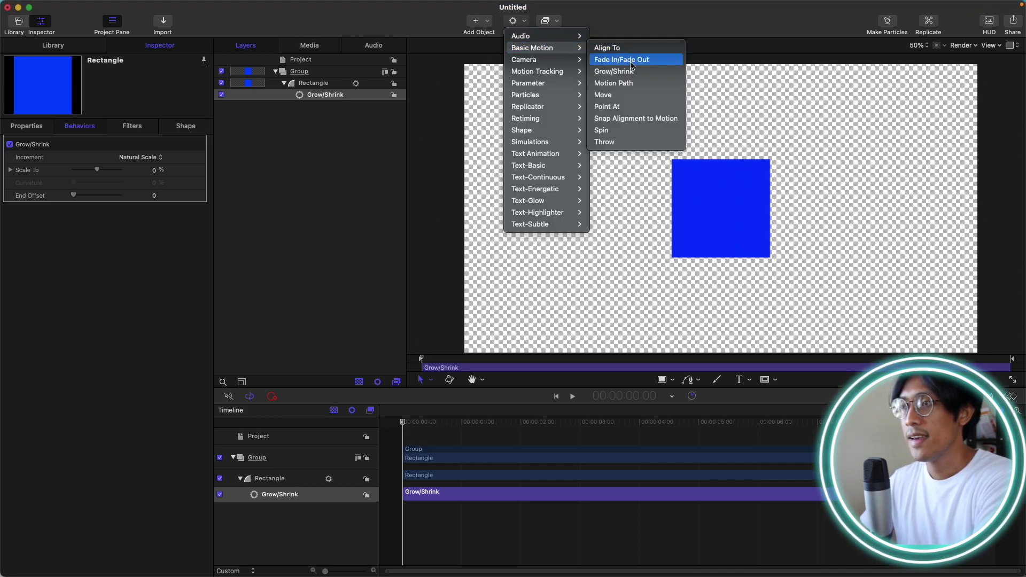
click(321, 168)
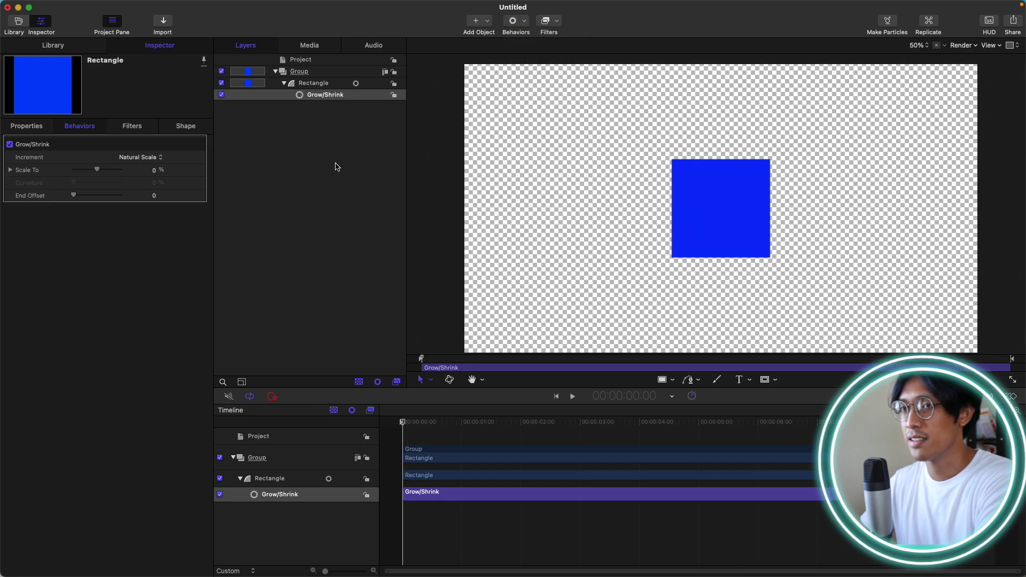
Preview Grow/Shrink under Library > Behaviors > Basic Motion and select the Rectangle layer.
click(52, 47)
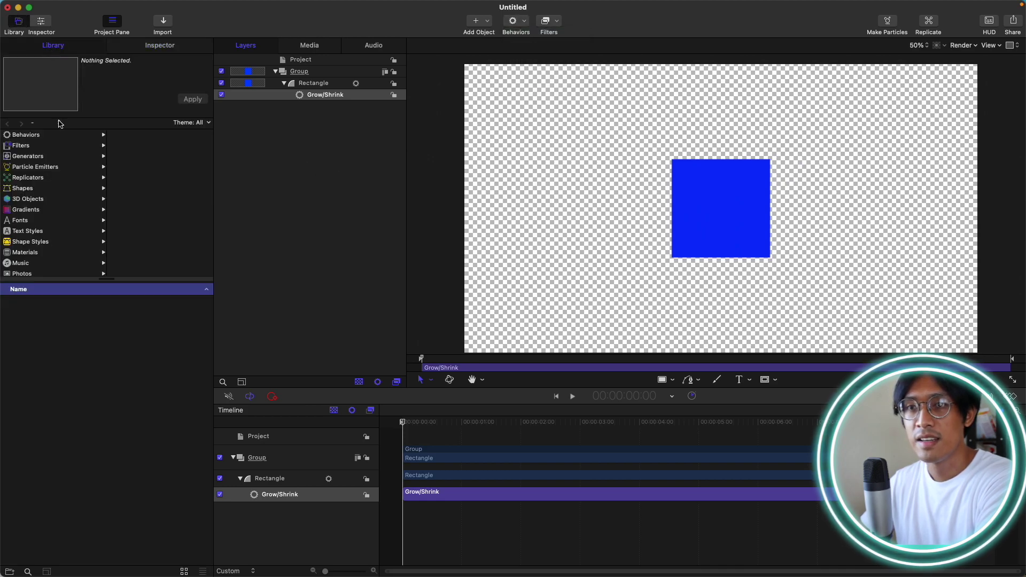
click(46, 136)
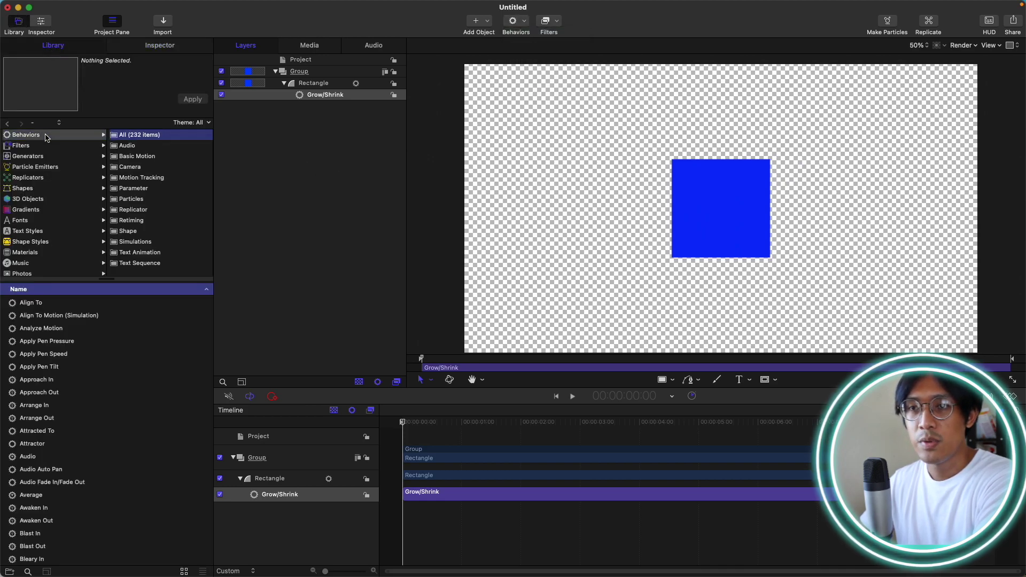
click(134, 156)
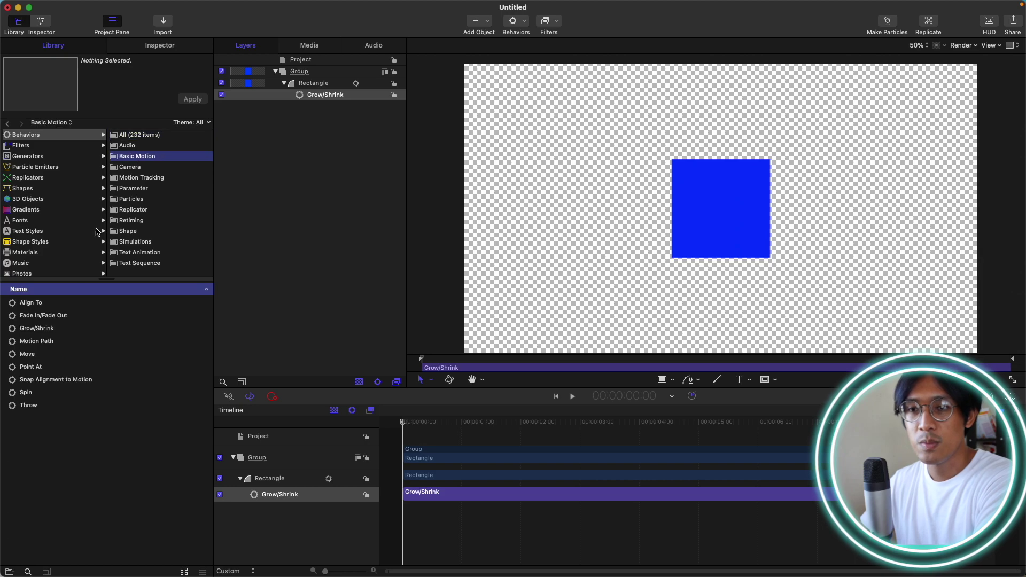
click(53, 329)
click(337, 170)
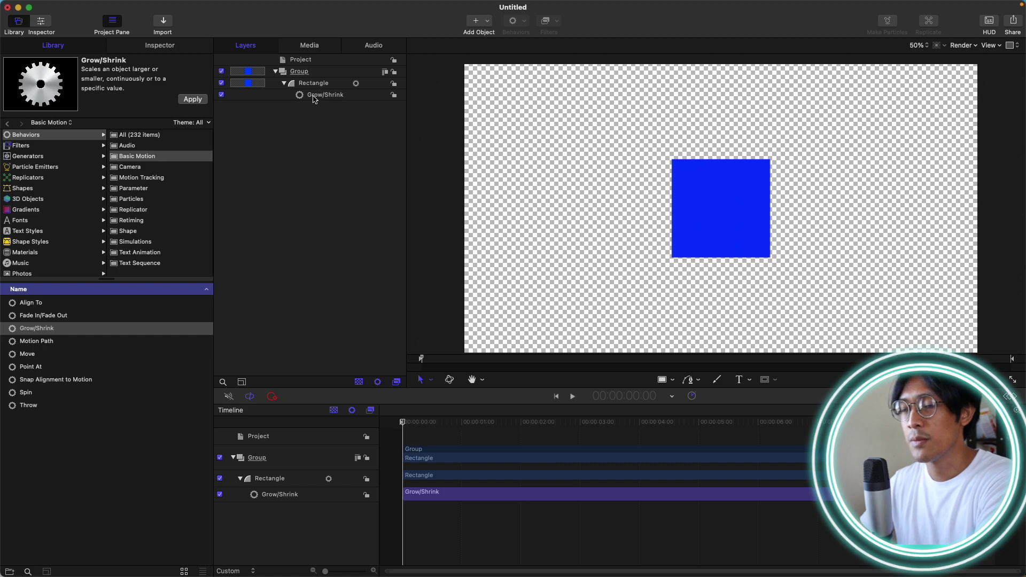
click(320, 85)
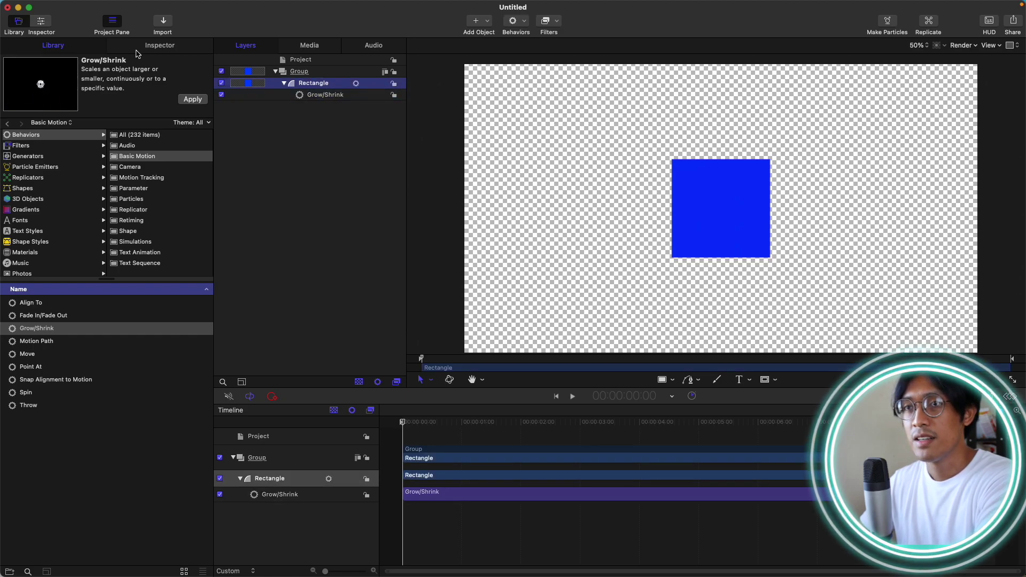
Show the rectangle's Grow/Shrink parameters in the Inspector and try Increment as Continuous Rate.
click(172, 47)
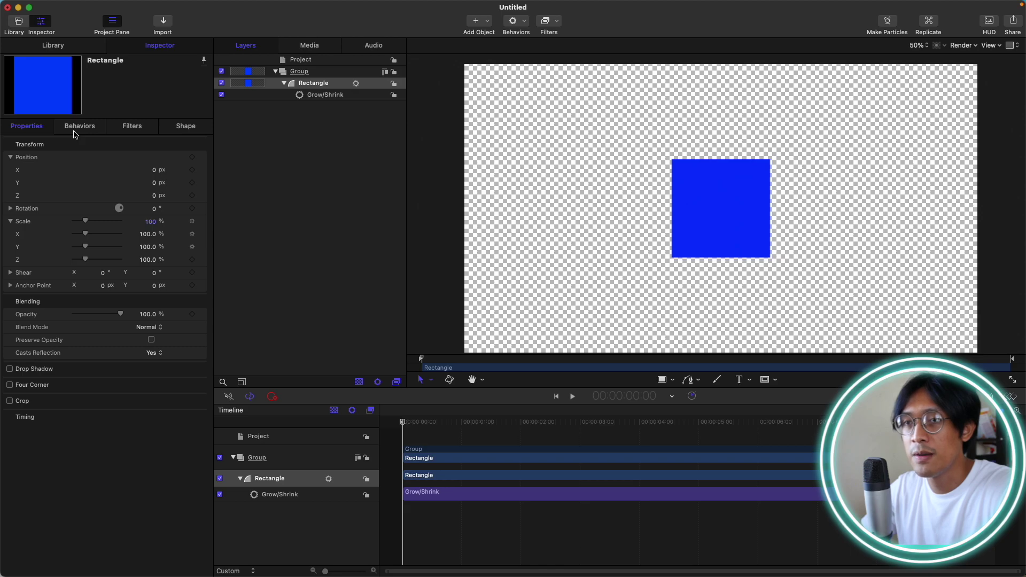
click(74, 131)
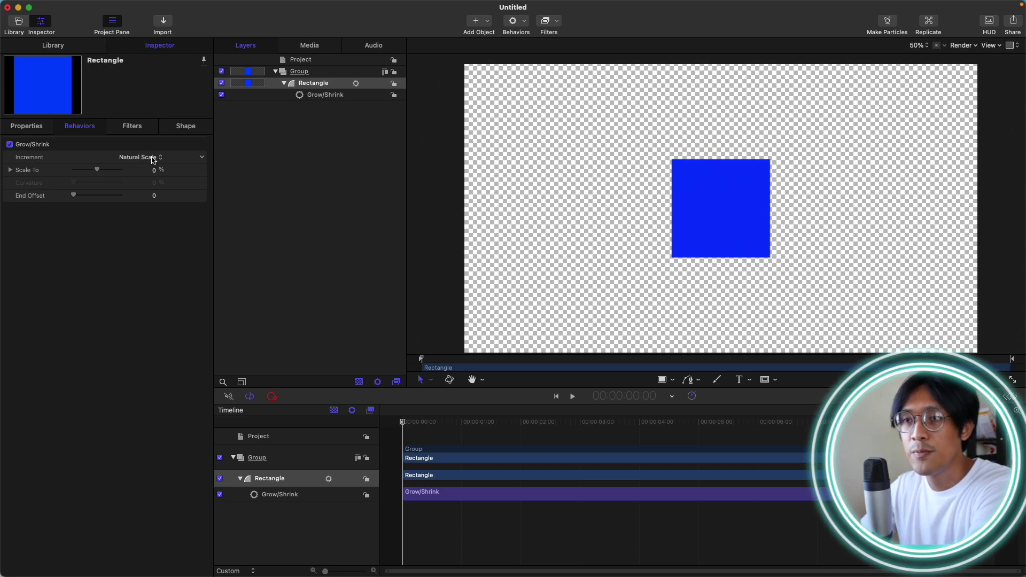
click(153, 160)
click(162, 138)
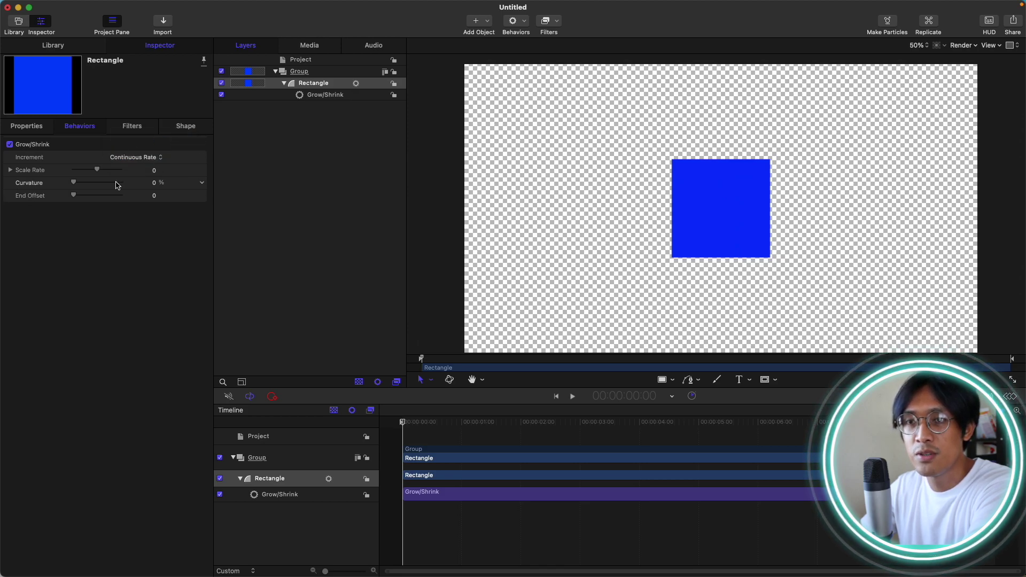
Try Ramp to Final Value, then return Increment to Natural Scale.
click(140, 159)
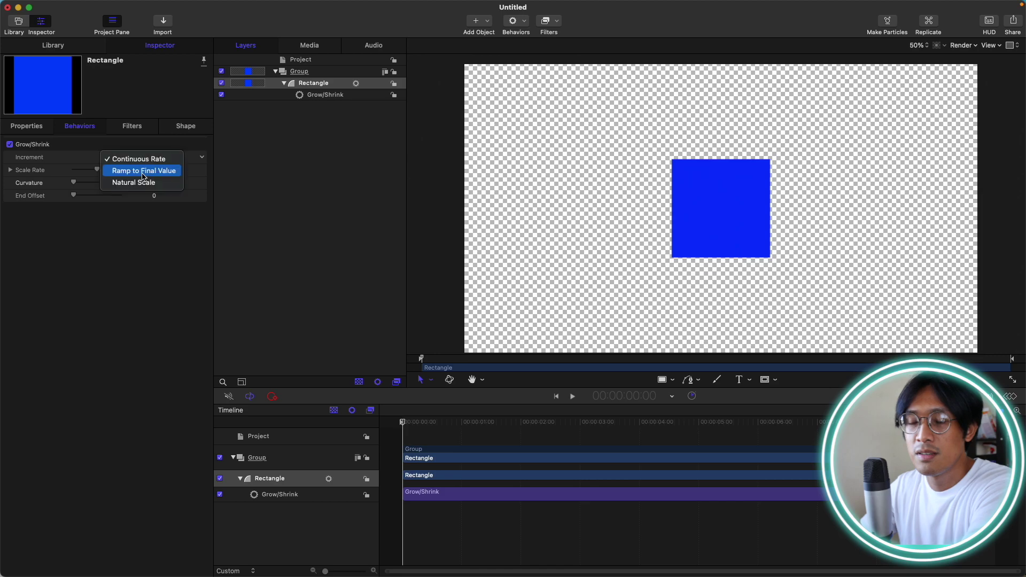
click(143, 171)
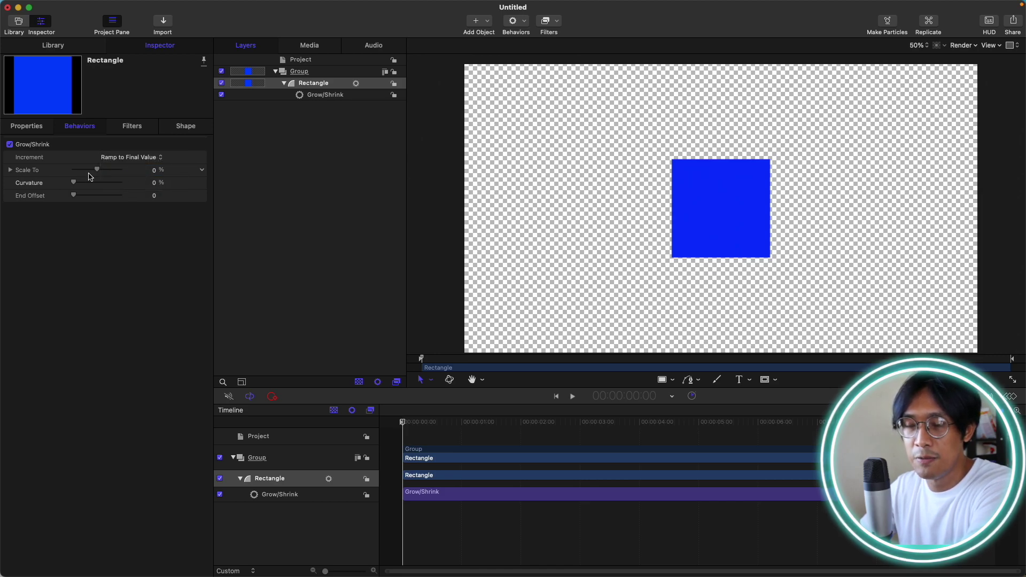
click(139, 159)
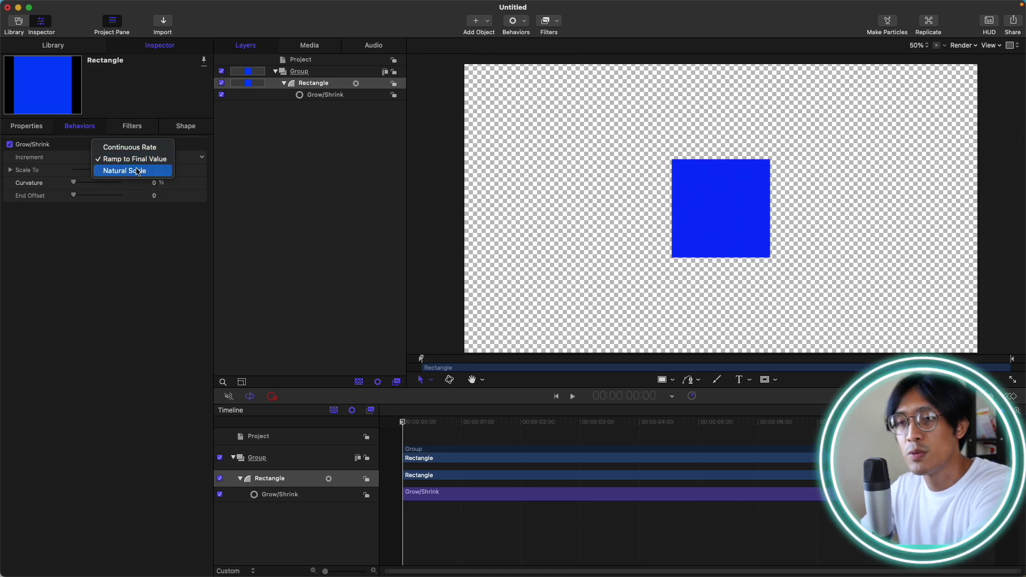
click(138, 171)
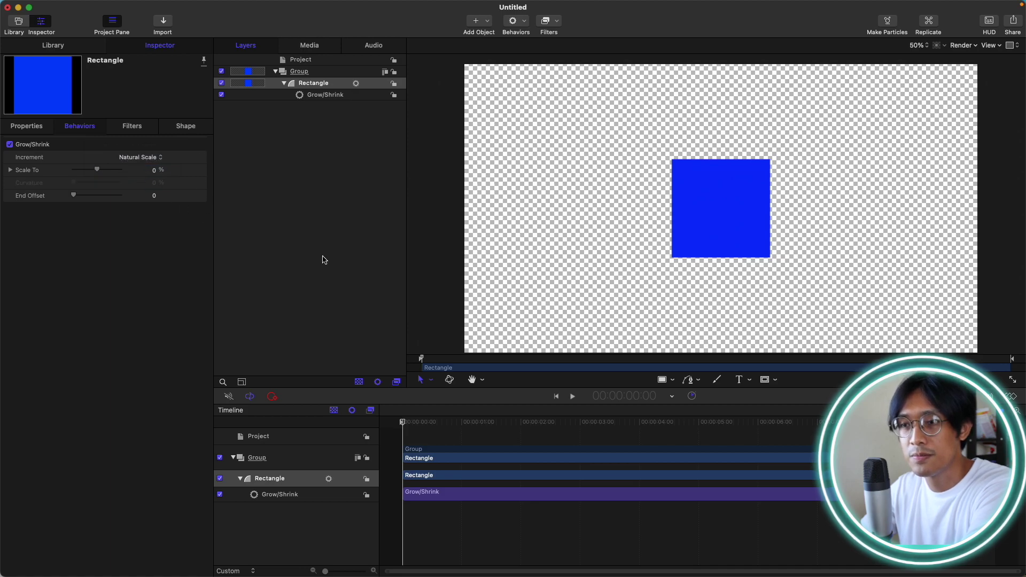
click(160, 172)
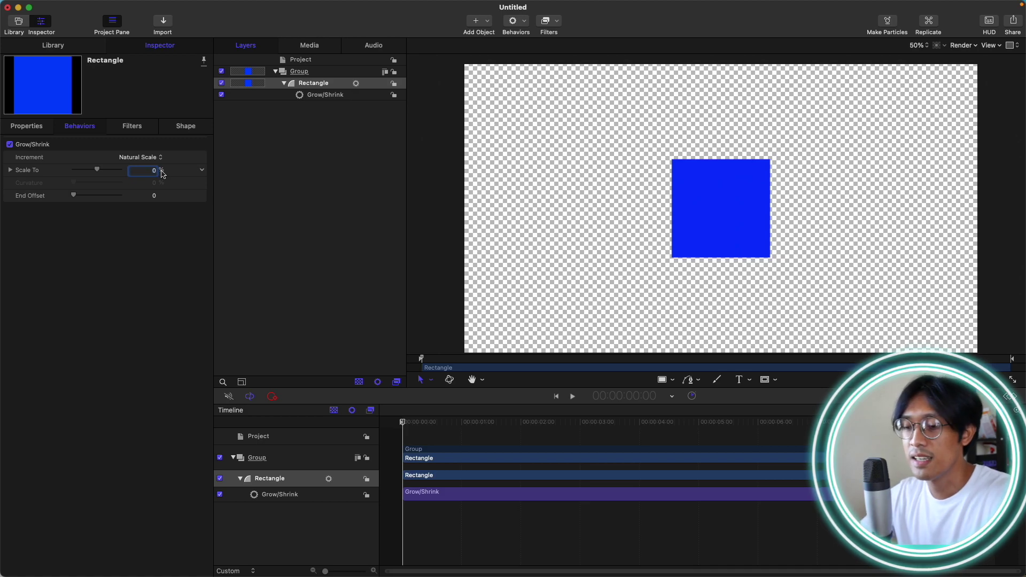
Set Scale To to 50%, play the animation, and confirm Scale reads 150% in Properties.
key(Return)
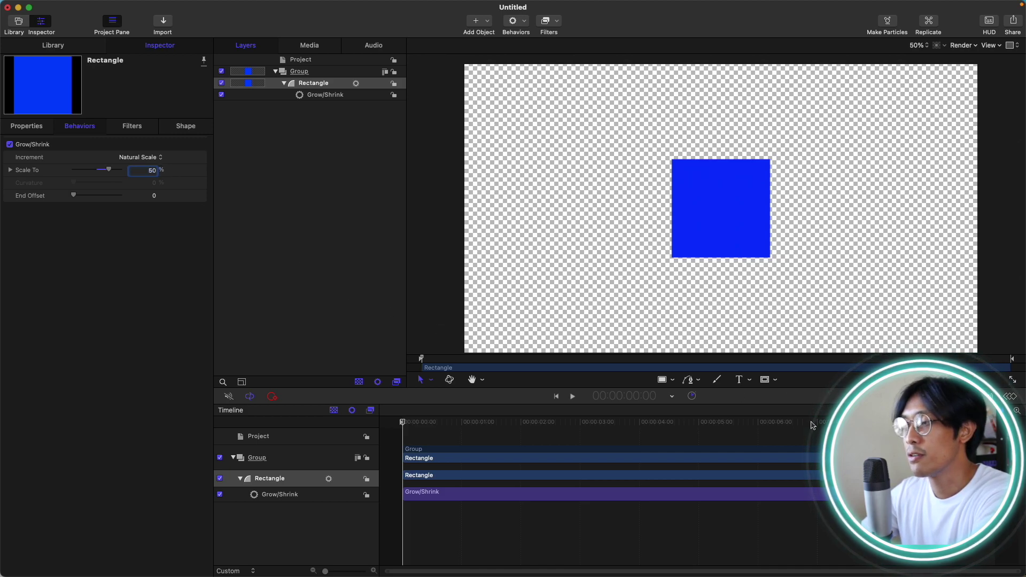
key(space)
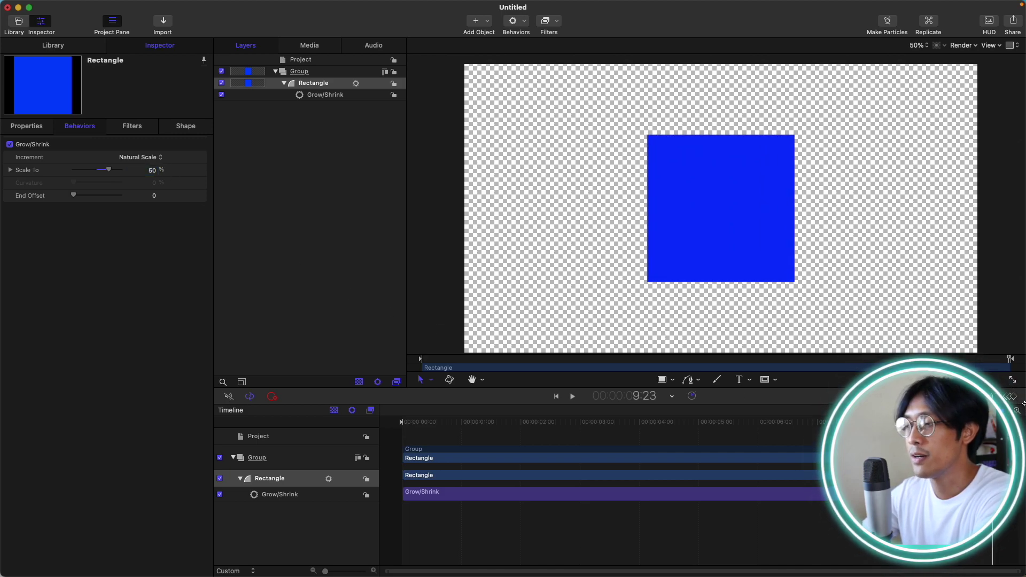
click(29, 128)
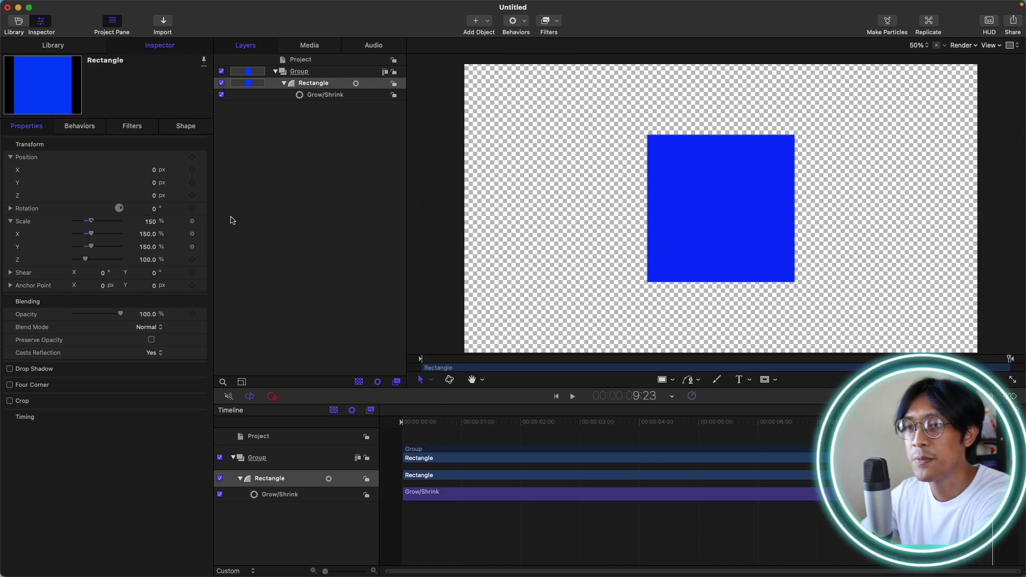
Switch the Grow/Shrink Increment to Ramp to Final Value.
click(84, 131)
click(137, 157)
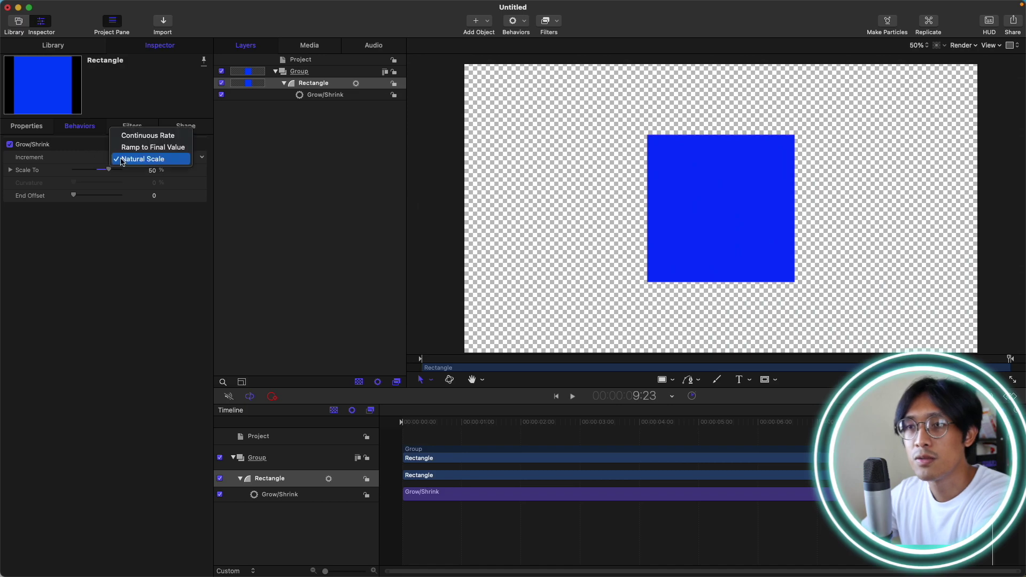
click(134, 150)
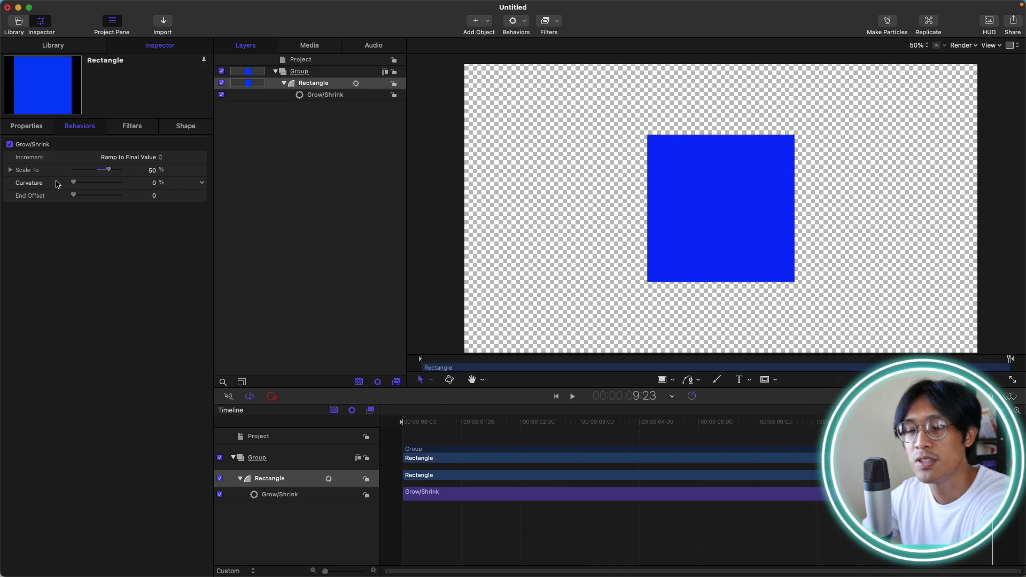
Check the Scale values, then view the Scale X/Y curves in the Keyframe Editor at 5:22.
click(32, 130)
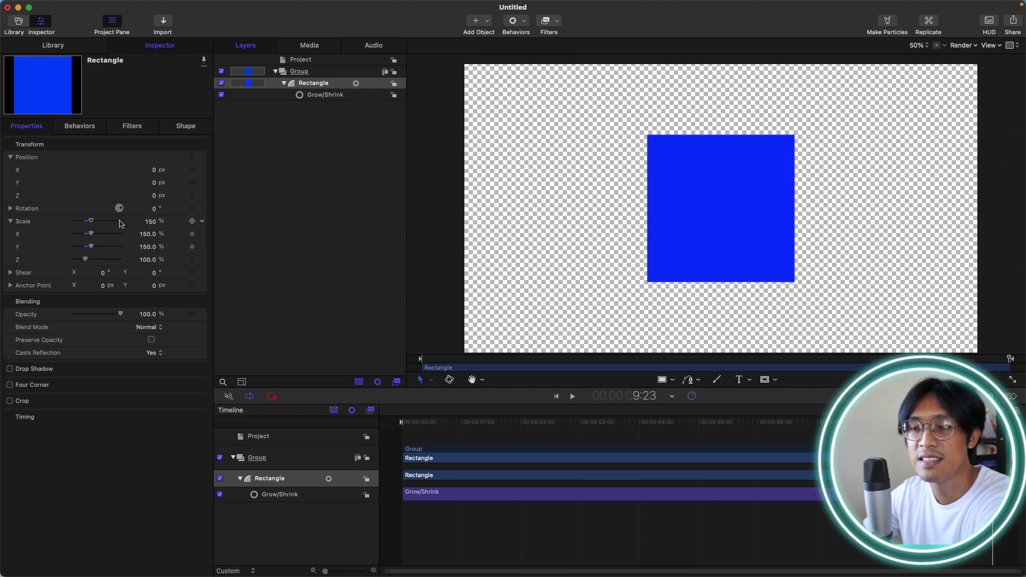
key(F2)
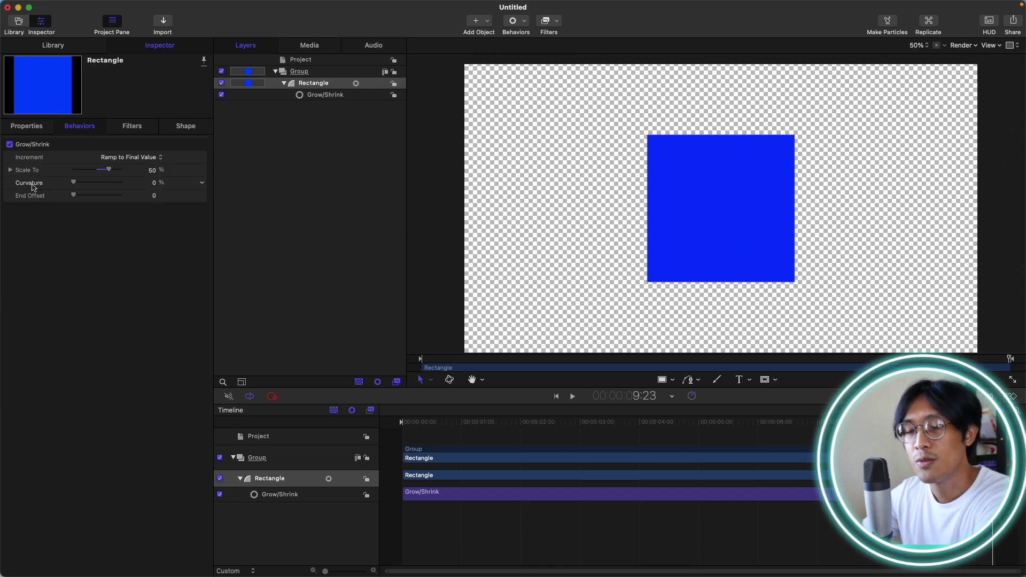
click(1012, 398)
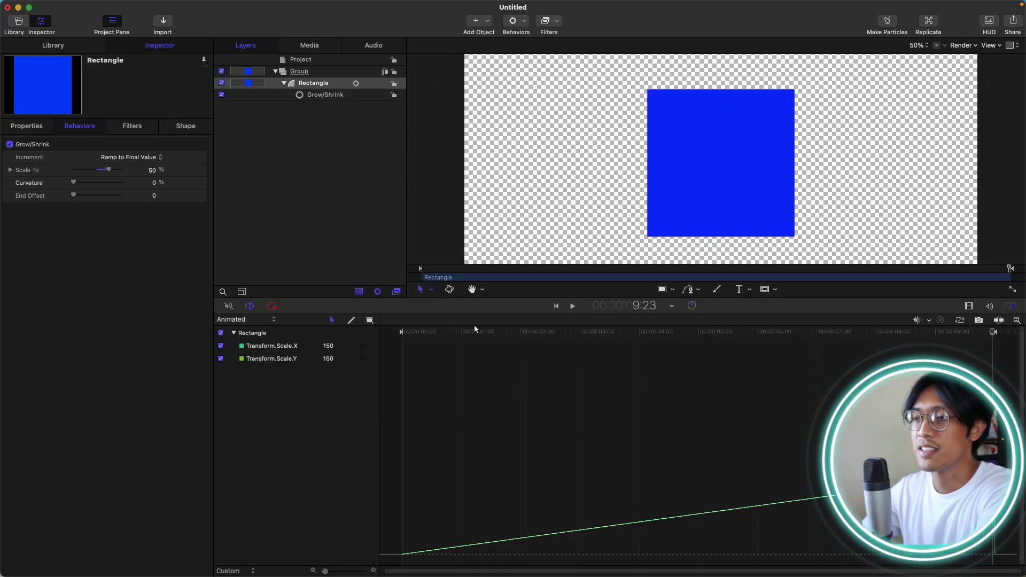
drag(487, 331, 993, 350)
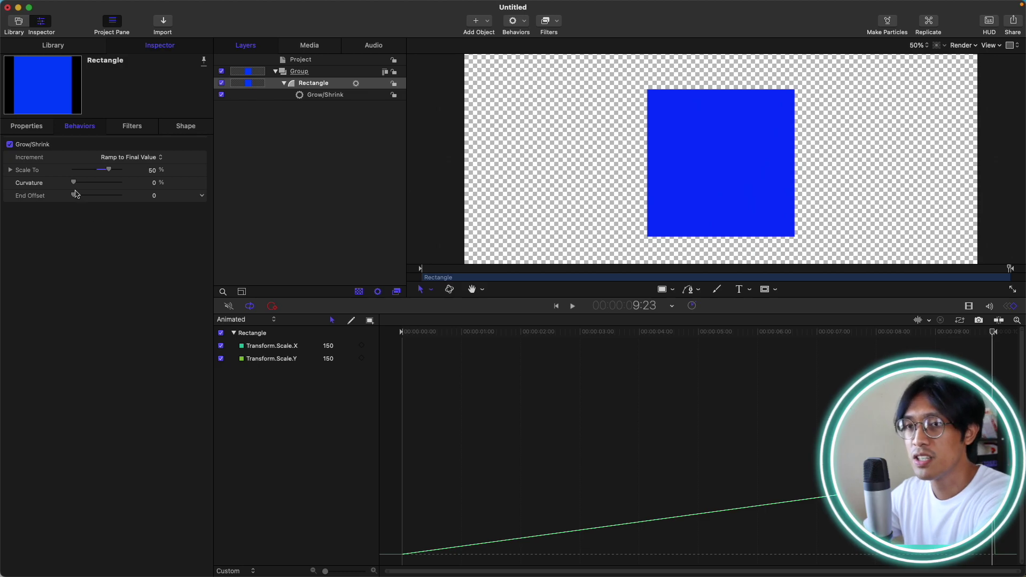
Set Curvature to 100% and play from the start to watch the eased 100%–150% growth.
drag(74, 183, 166, 186)
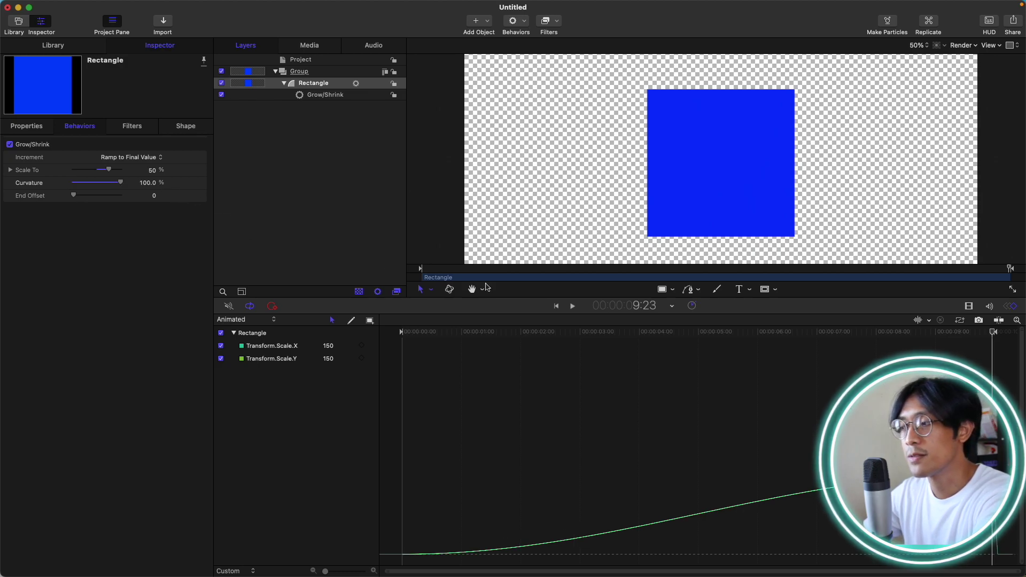
drag(1022, 334, 1023, 345)
drag(587, 335, 390, 337)
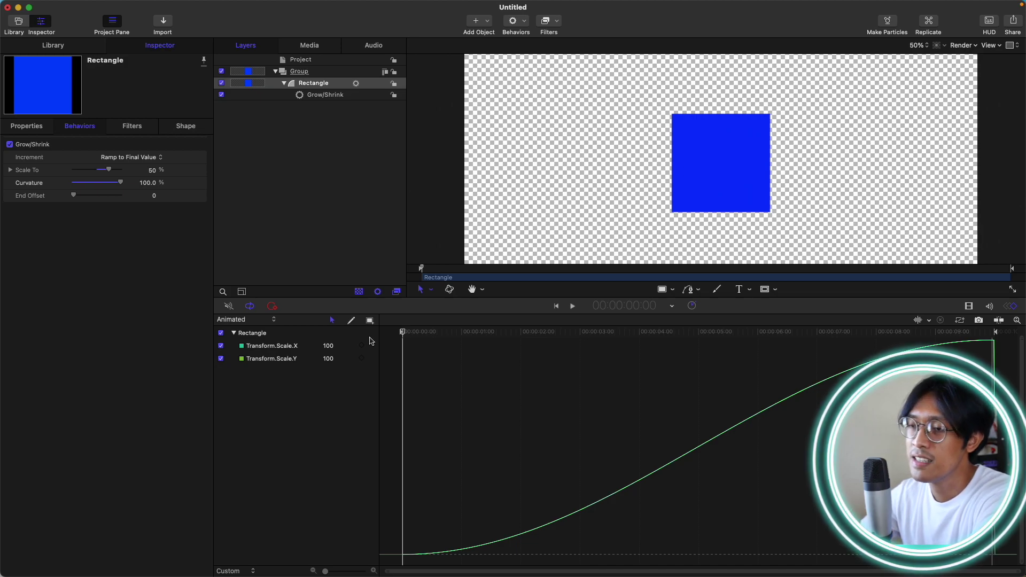
key(space)
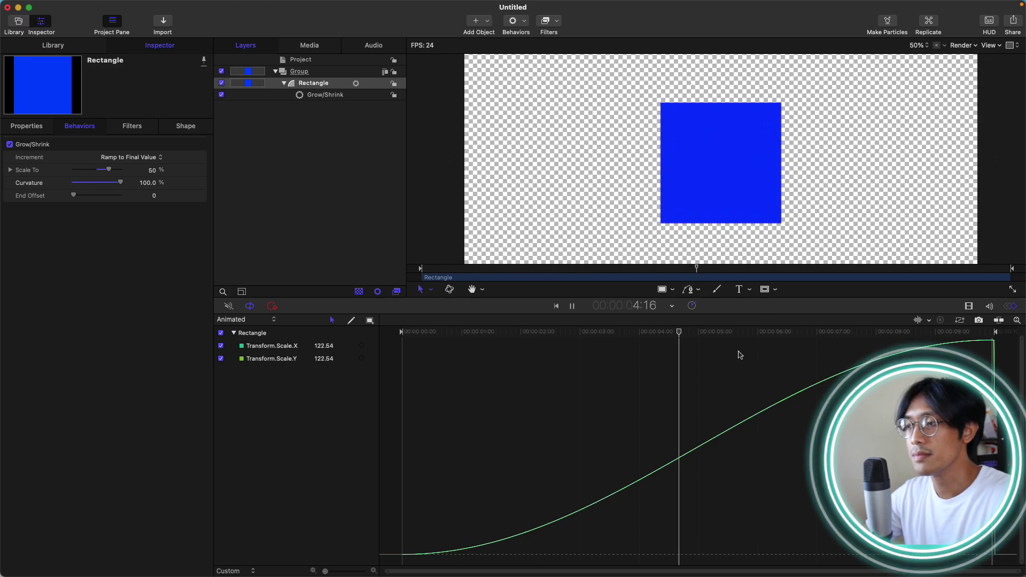
key(space)
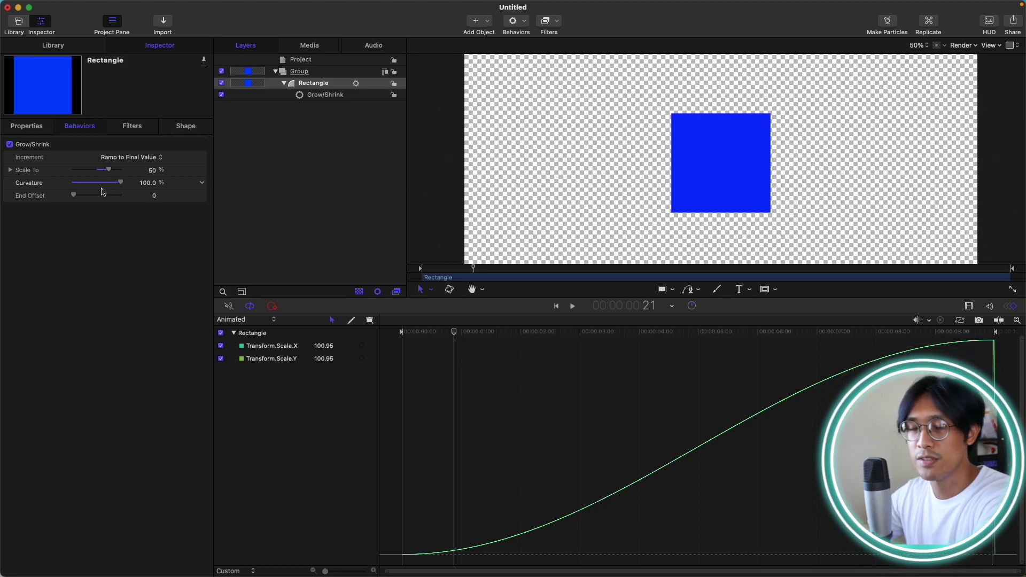
Switch Increment to Continuous Rate with a Scale Rate of 10.
click(141, 158)
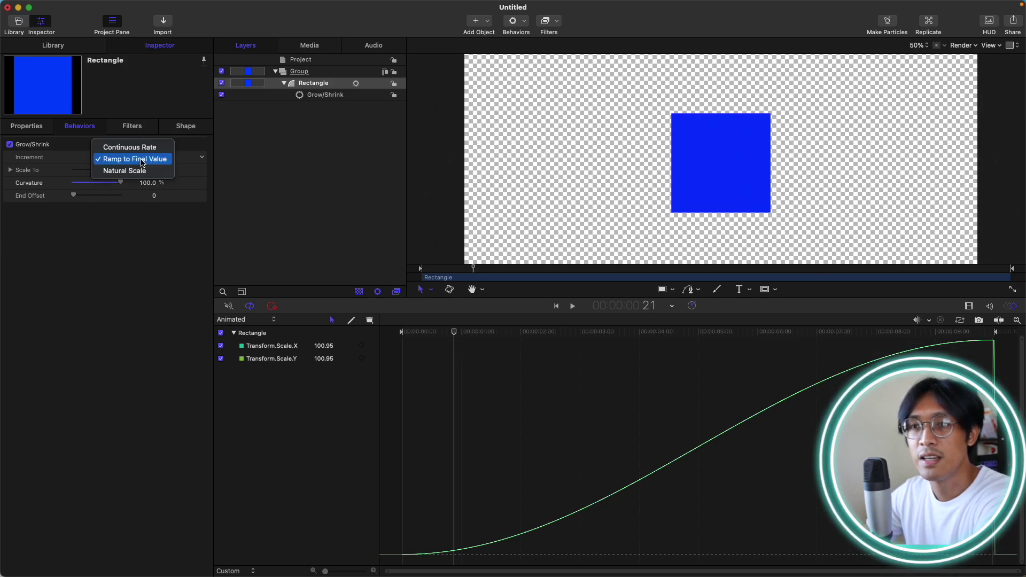
click(146, 147)
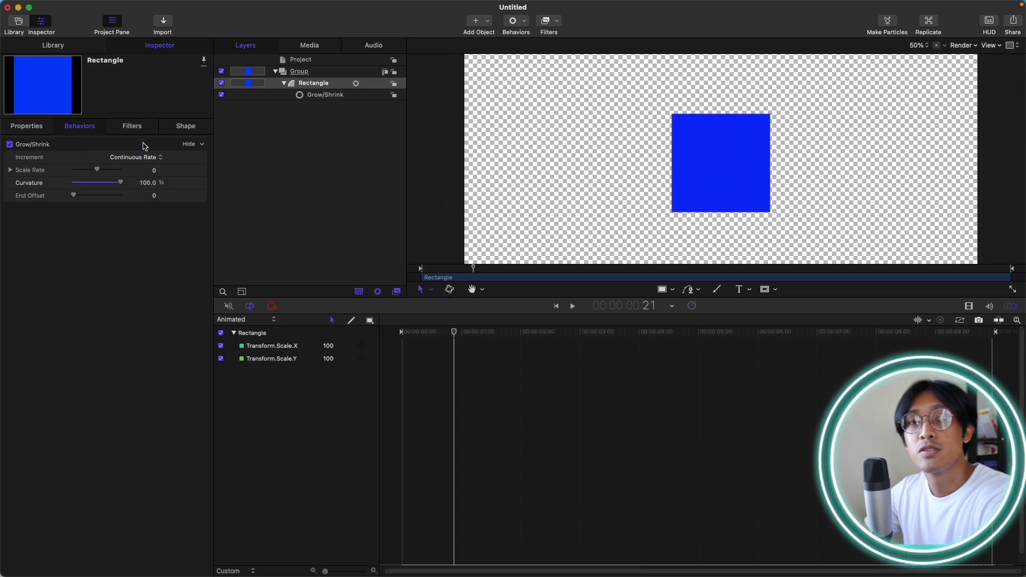
click(155, 171)
text(1)
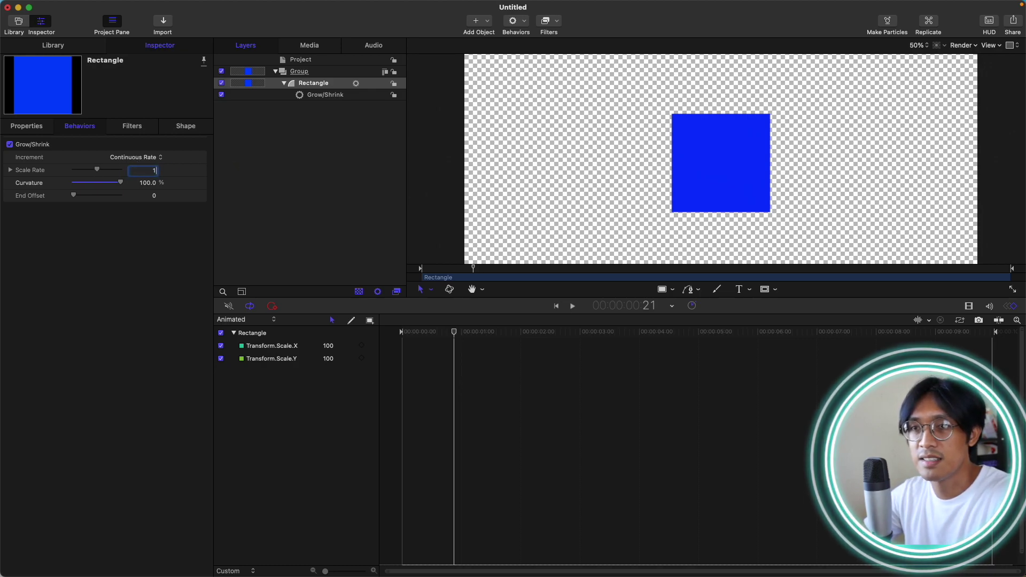
text(0)
key(Return)
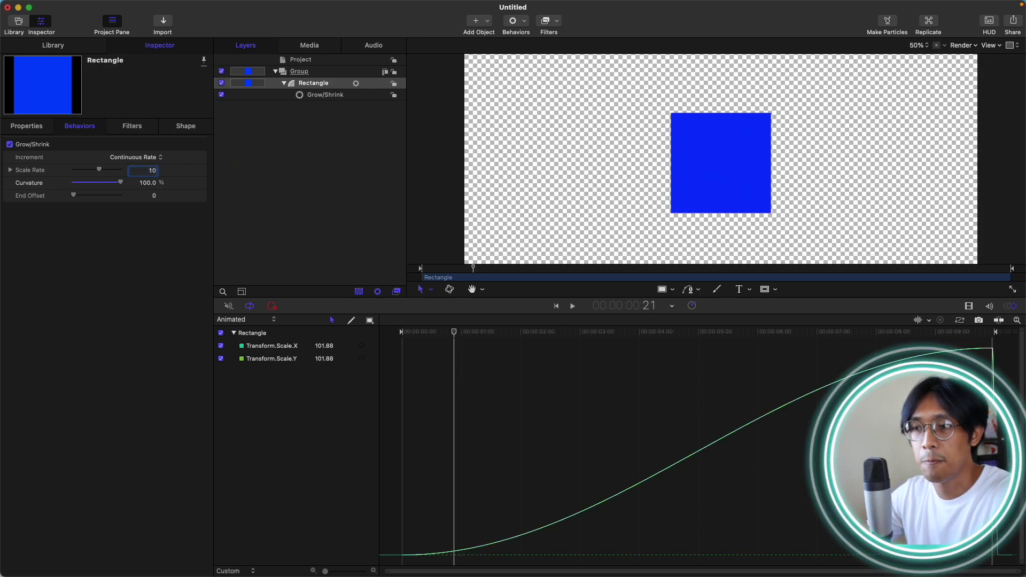
Check Properties at the last frame, where Scale X/Y reaches 199.58 by 9:23.
click(27, 129)
drag(455, 332, 1005, 299)
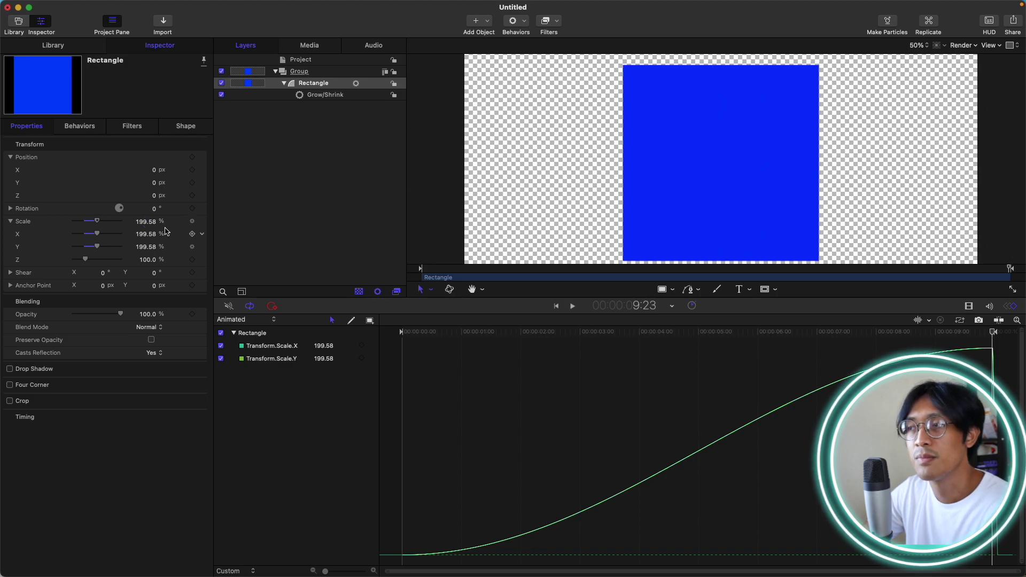
click(80, 126)
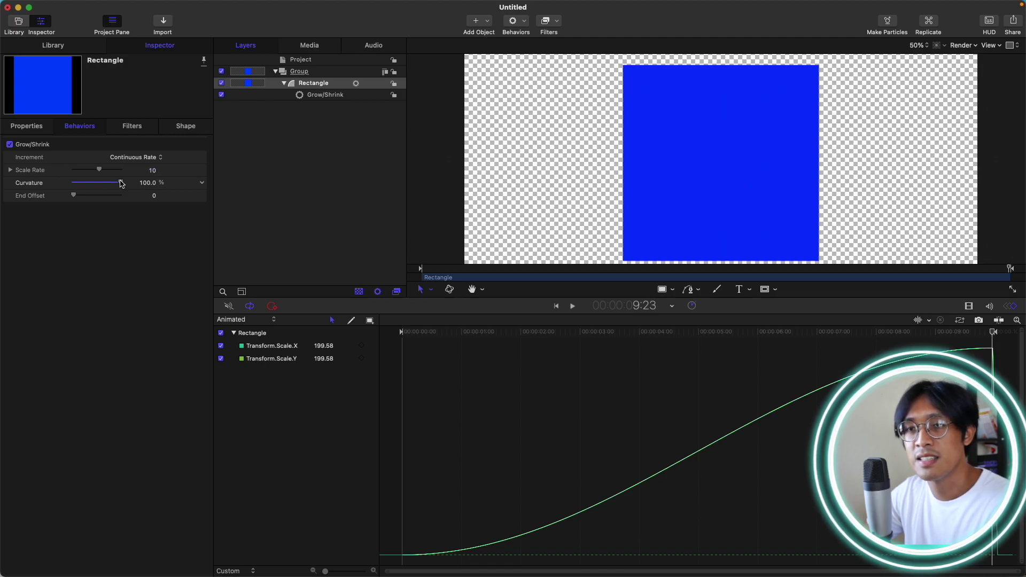
Drag Curvature to 0% for linear growth and check the scale values.
drag(121, 184, 50, 185)
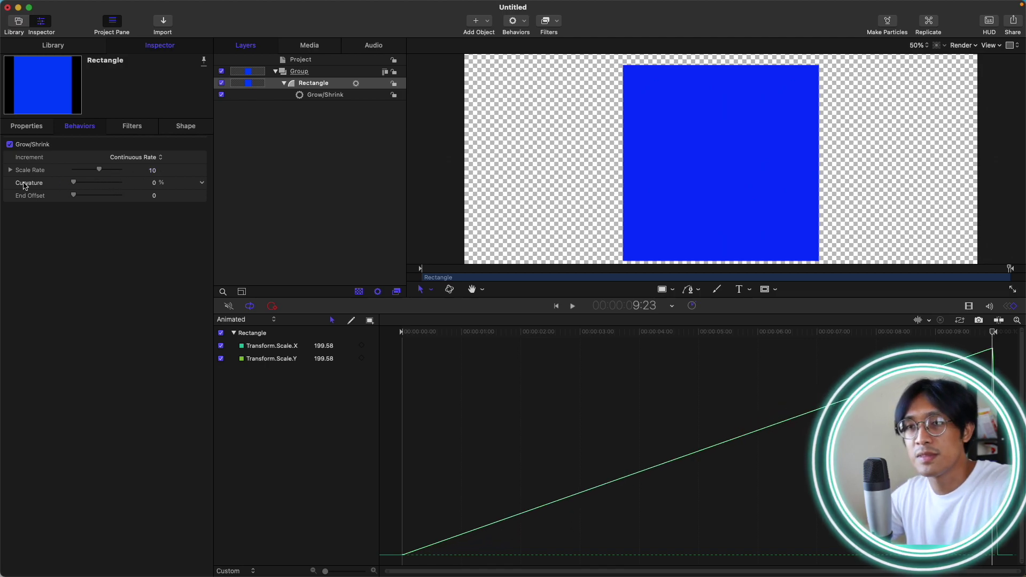
key(F1)
click(83, 127)
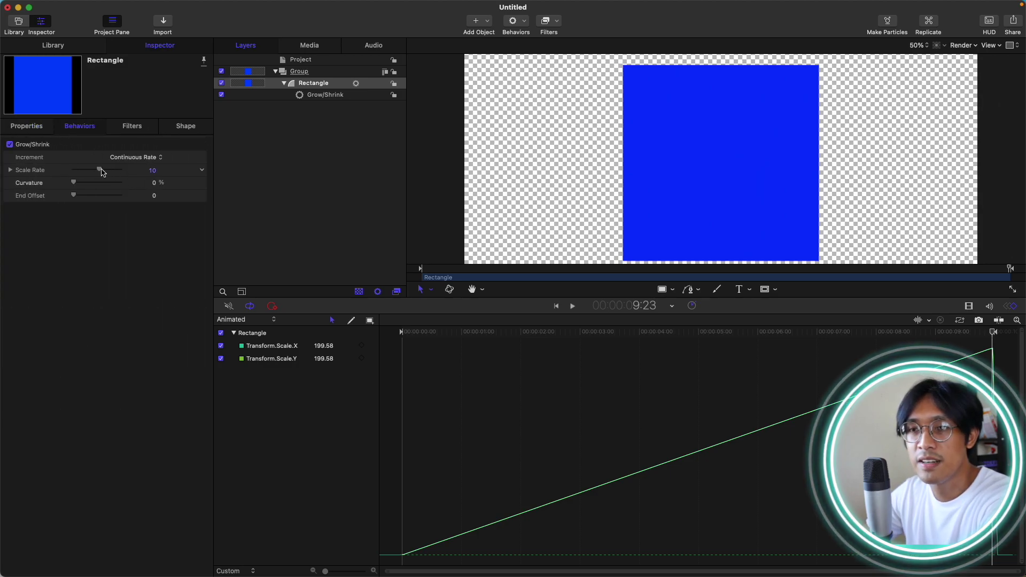
Raise Scale Rate to 20 and verify Scale X/Y now reaches 299.17 at 9:23.
click(154, 172)
text(20)
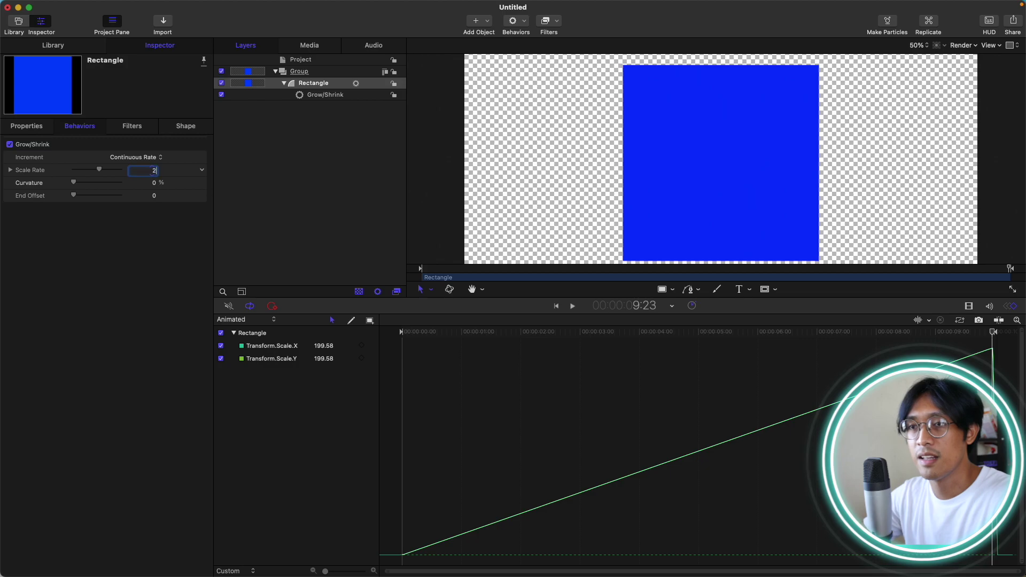
key(Return)
key(F1)
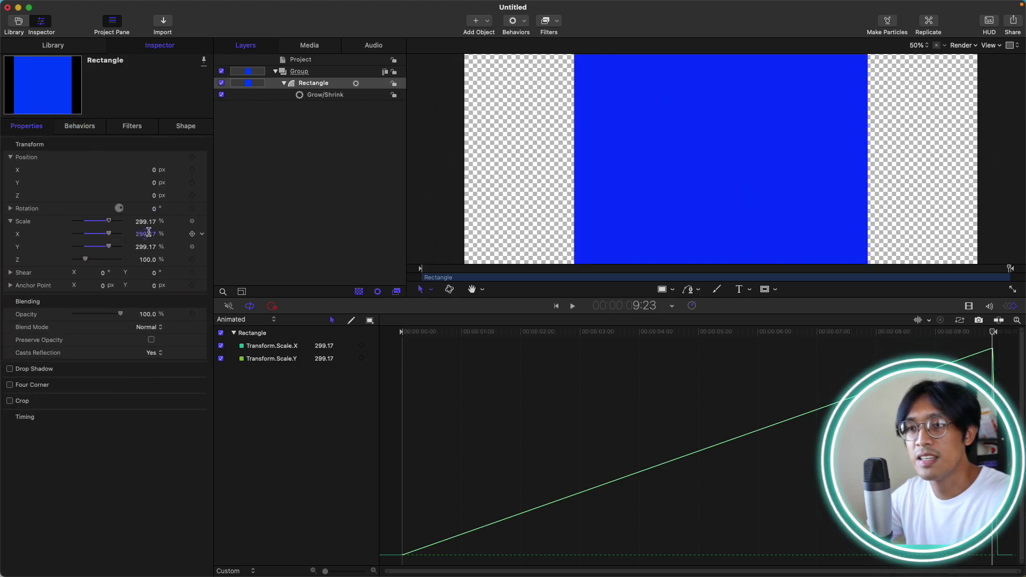
key(F2)
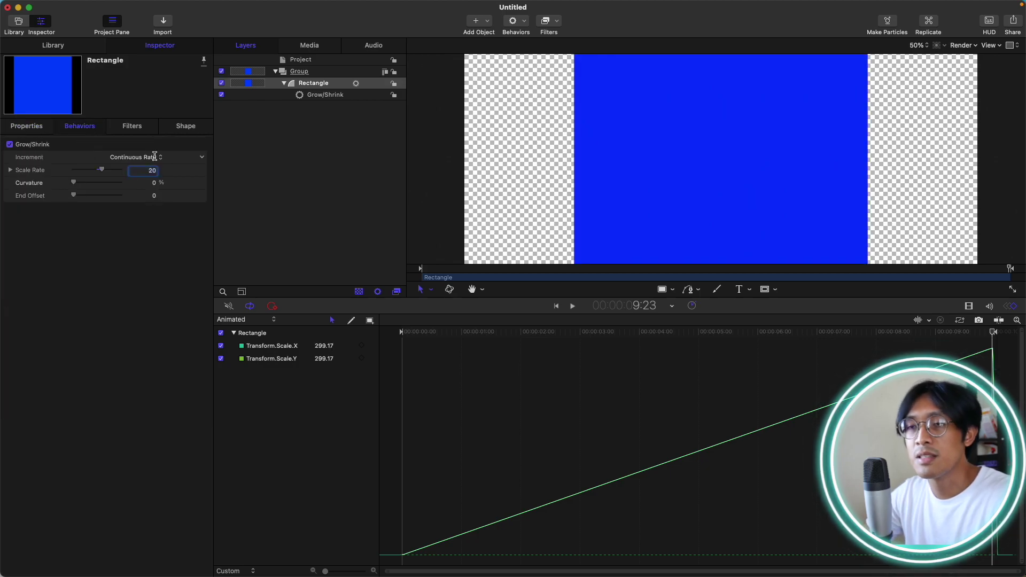
click(154, 157)
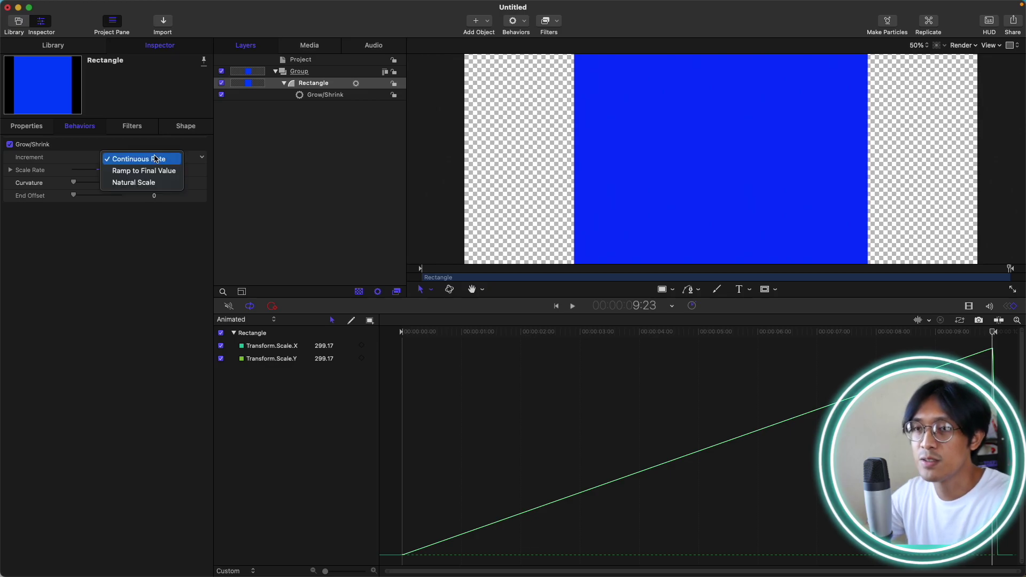
Set Increment to Ramp to Final Value with 100% Curvature.
click(161, 171)
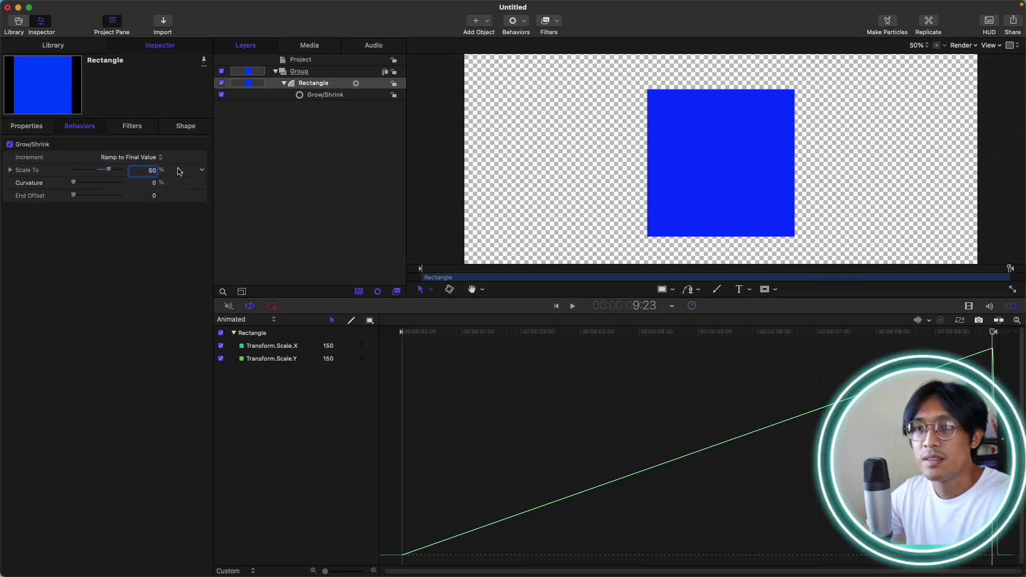
drag(74, 182, 120, 182)
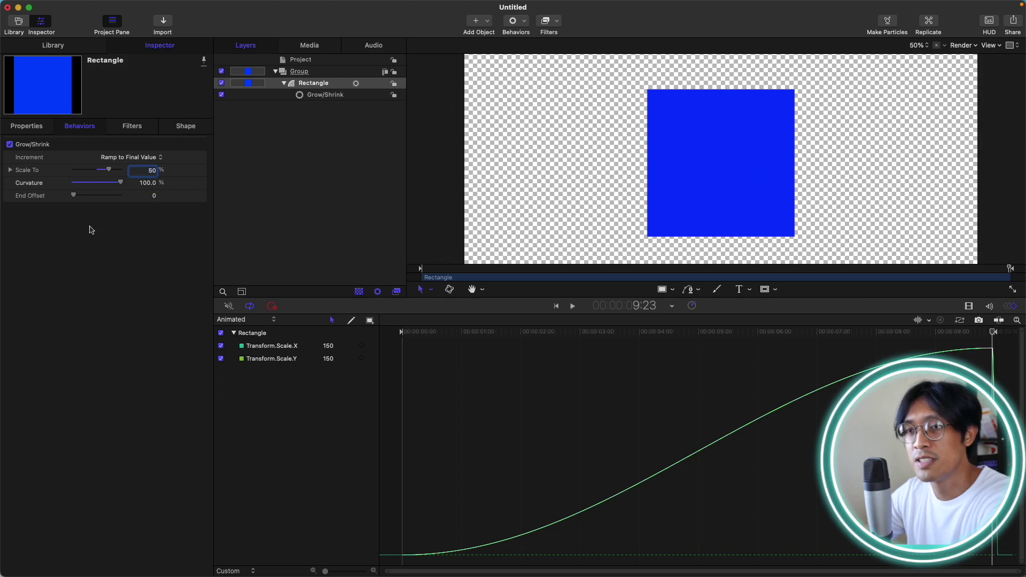
click(155, 196)
Set End Offset to 60 and scrub to confirm Scale reaches 150 near 7 seconds, then holds.
text(60)
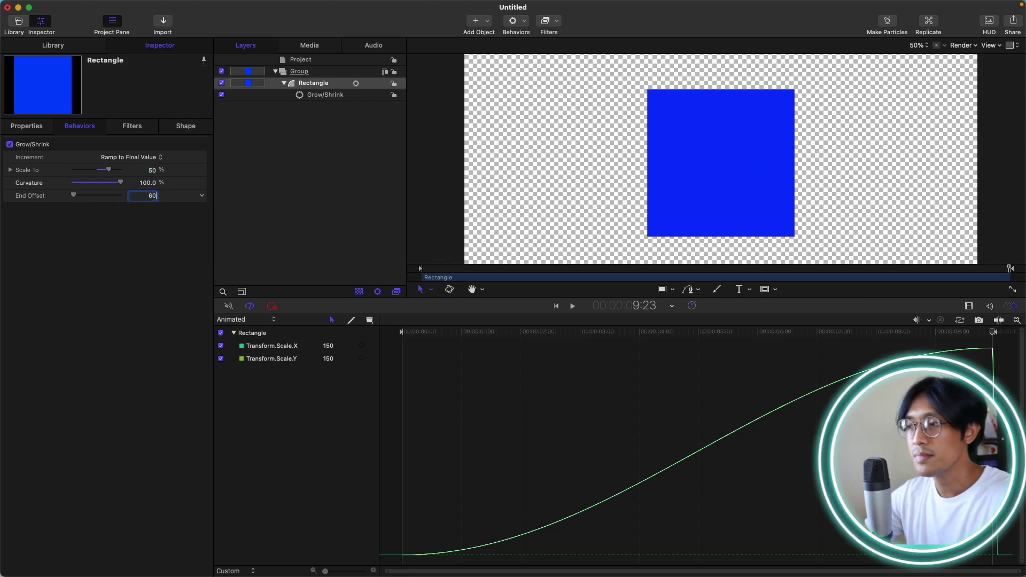
key(Return)
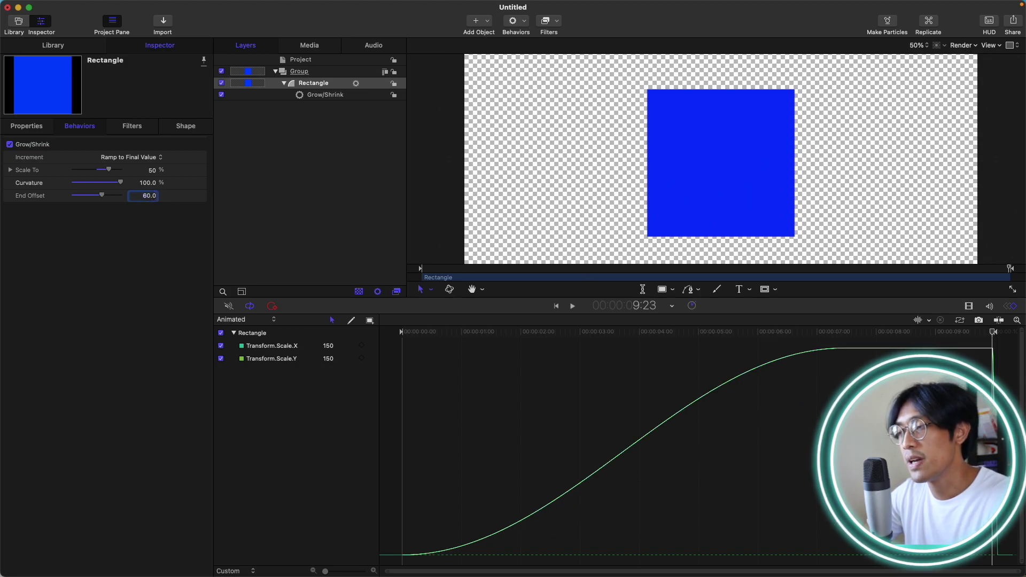
drag(869, 332, 832, 327)
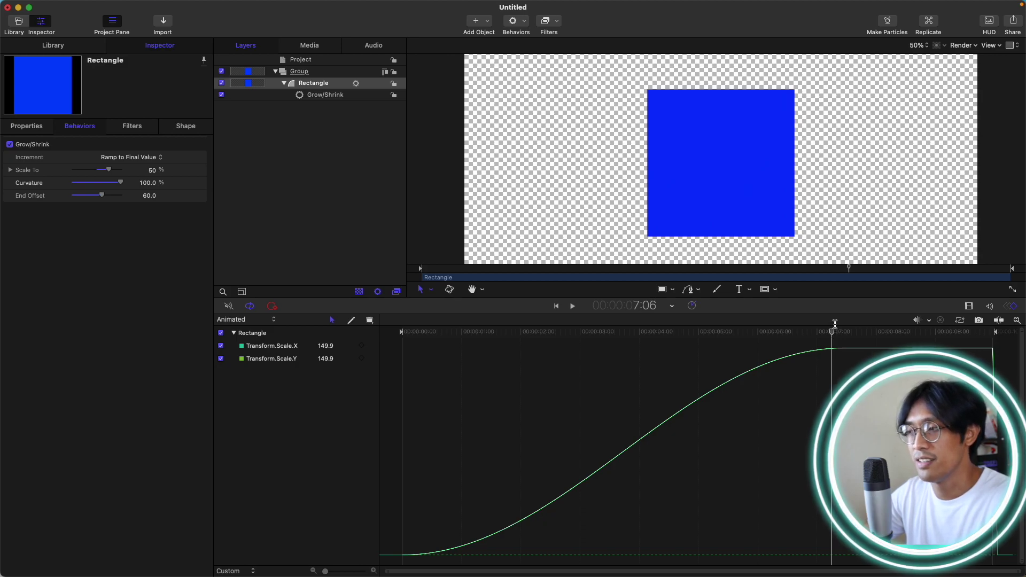
drag(835, 324, 1024, 316)
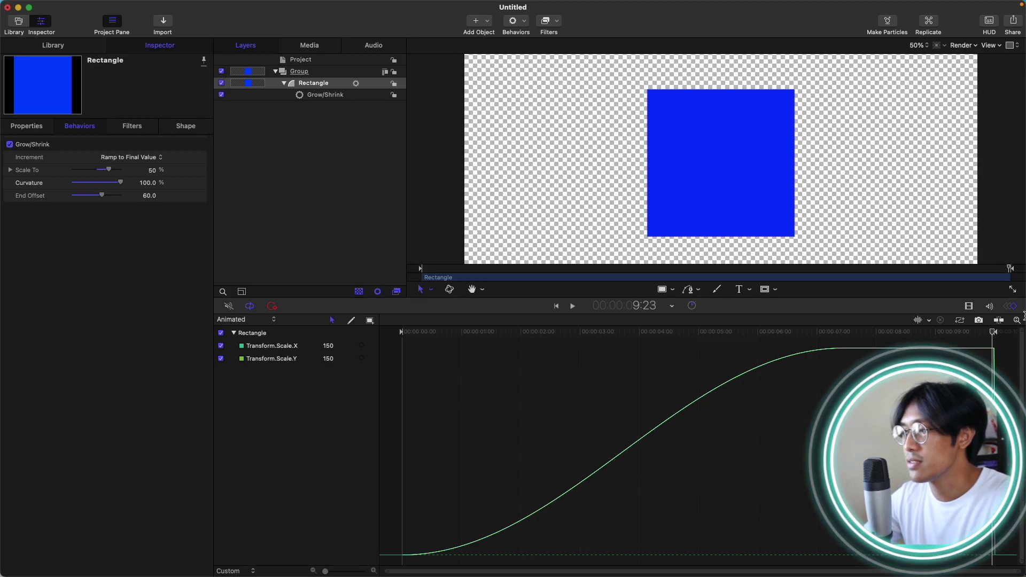
key(shift+Left)
key(shift+Left)
key(shift+Left)
key(shift+Left)
key(shift+Left)
key(shift+Left)
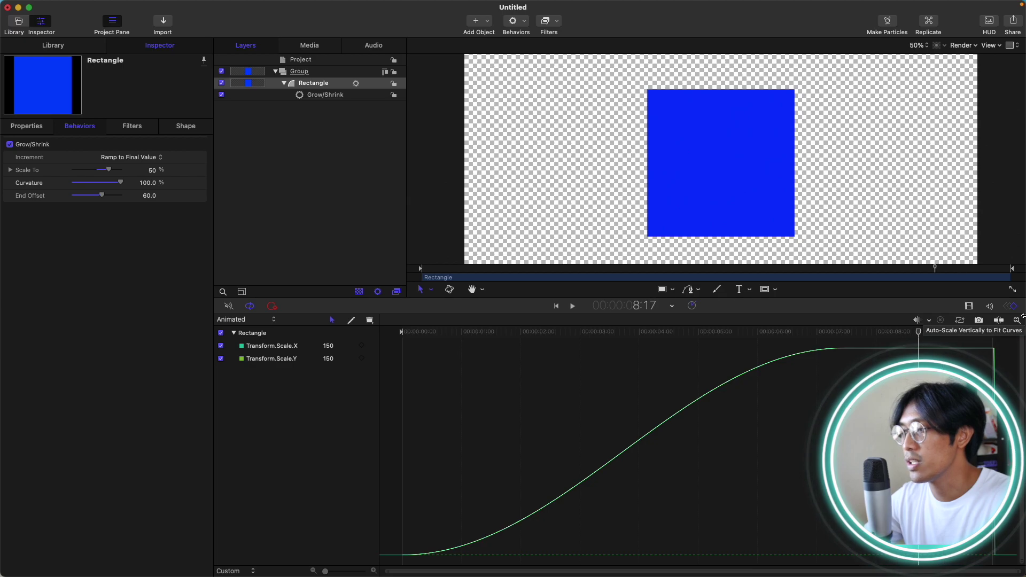
key(shift+Left)
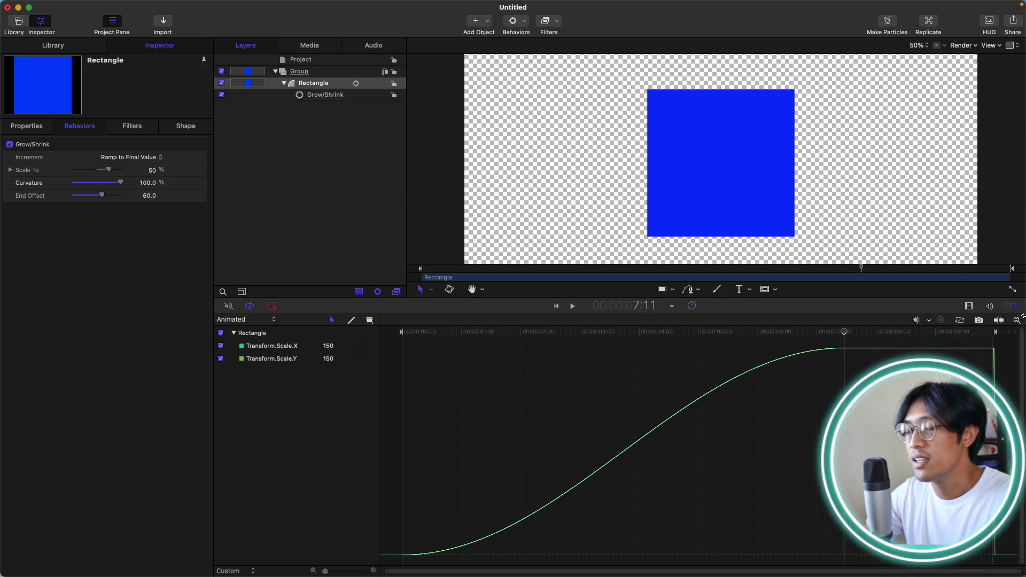